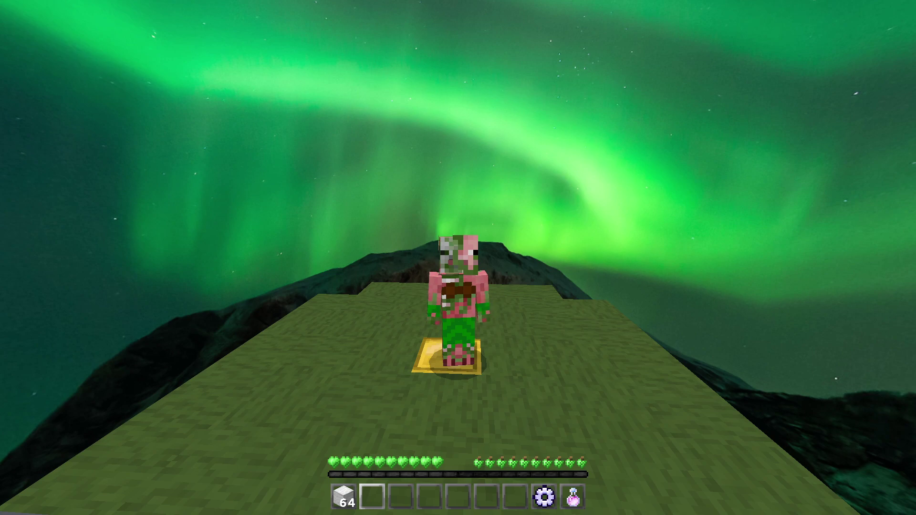
# Step: Walk on and off the gold pressure plate, switch to first-person view, and toggle the inventory
pyautogui.press('w')
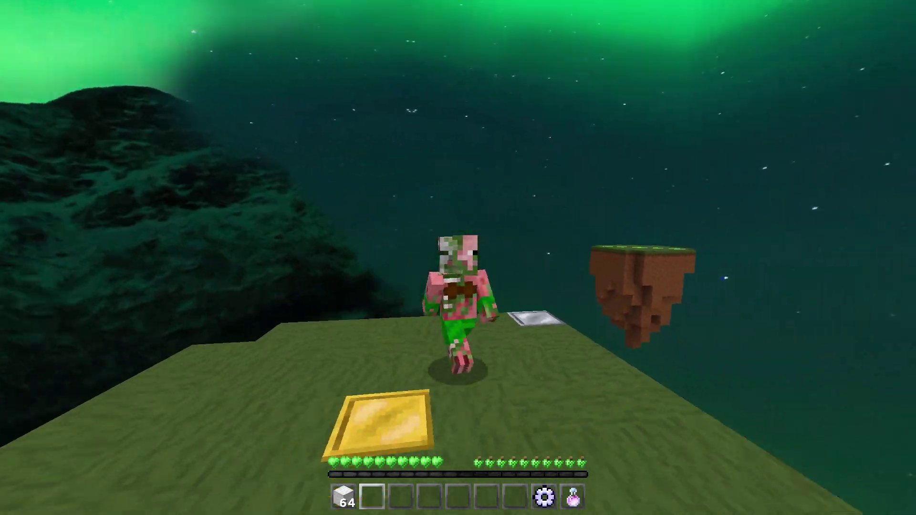
pyautogui.press('w')
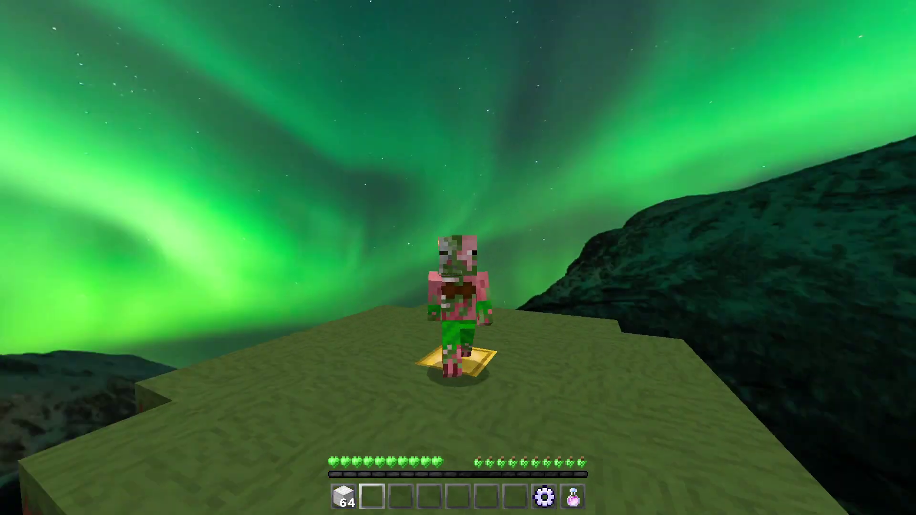
pyautogui.press('w')
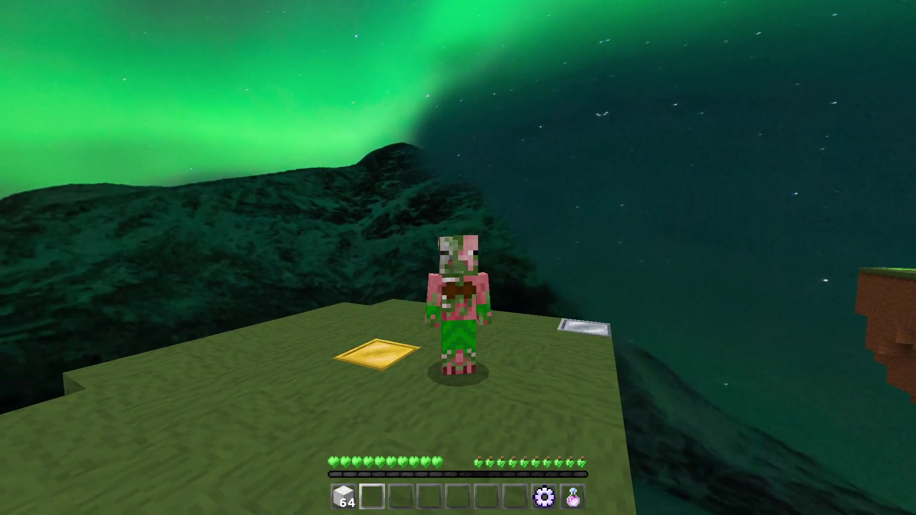
pyautogui.press('F5')
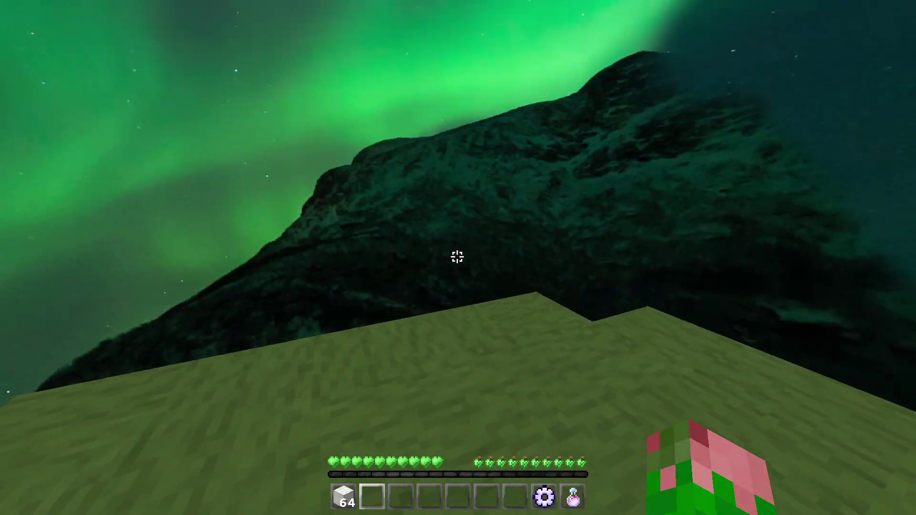
pyautogui.press('e')
pyautogui.press('e')
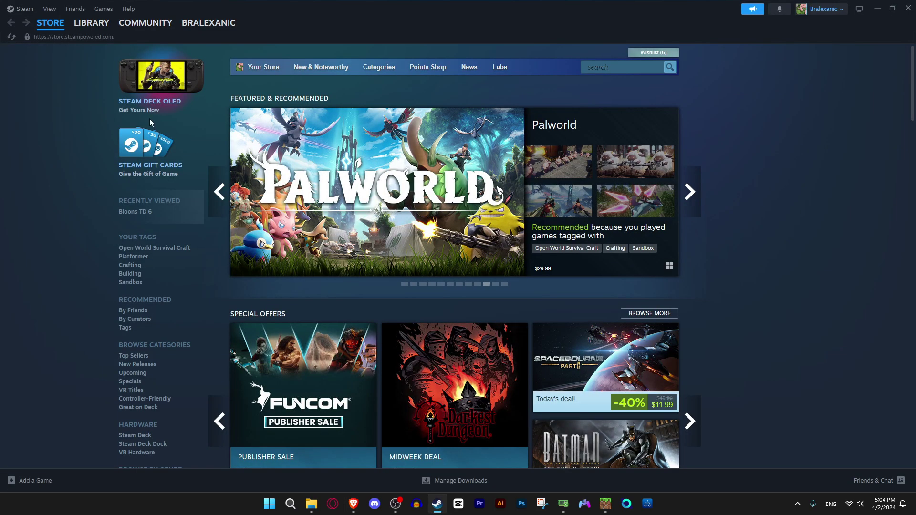
# Step: Open Steam Settings on the Controller page and scroll to Non-Game Controller Layouts
pyautogui.moveTo(56, 32)
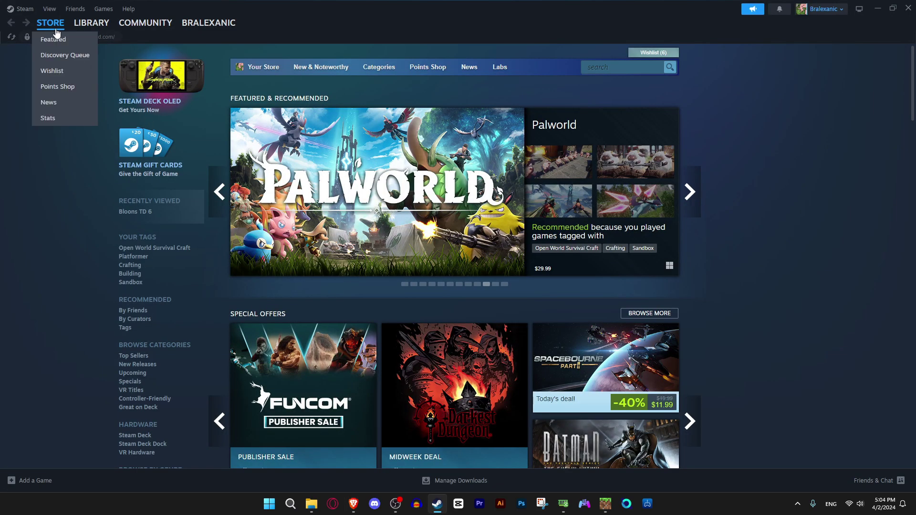
pyautogui.click(32, 10)
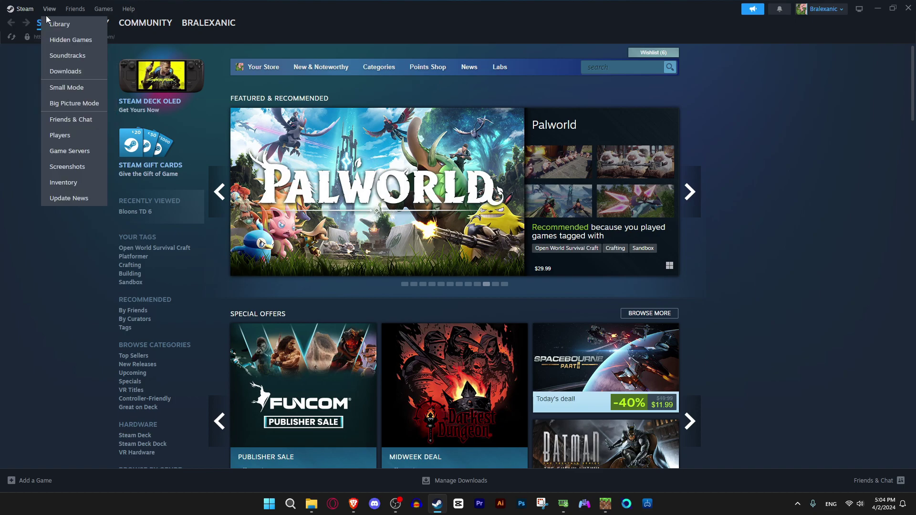
pyautogui.click(71, 105)
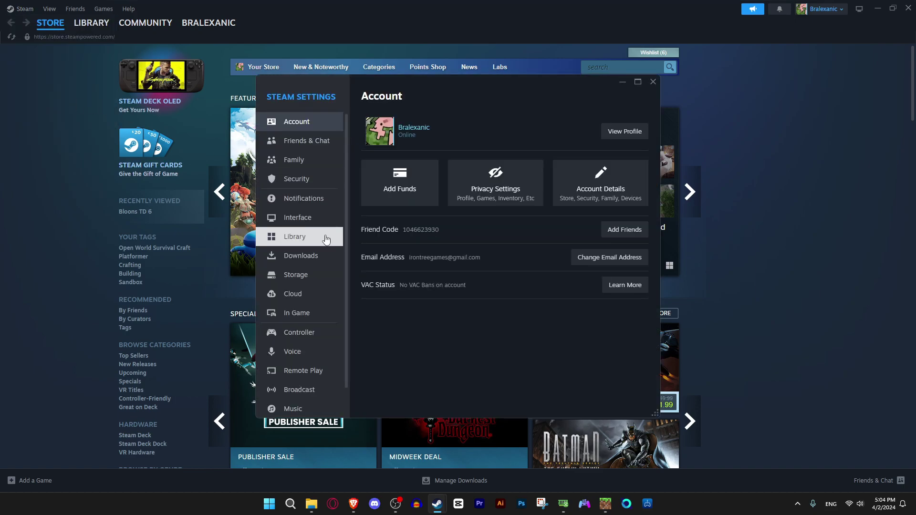
pyautogui.click(325, 336)
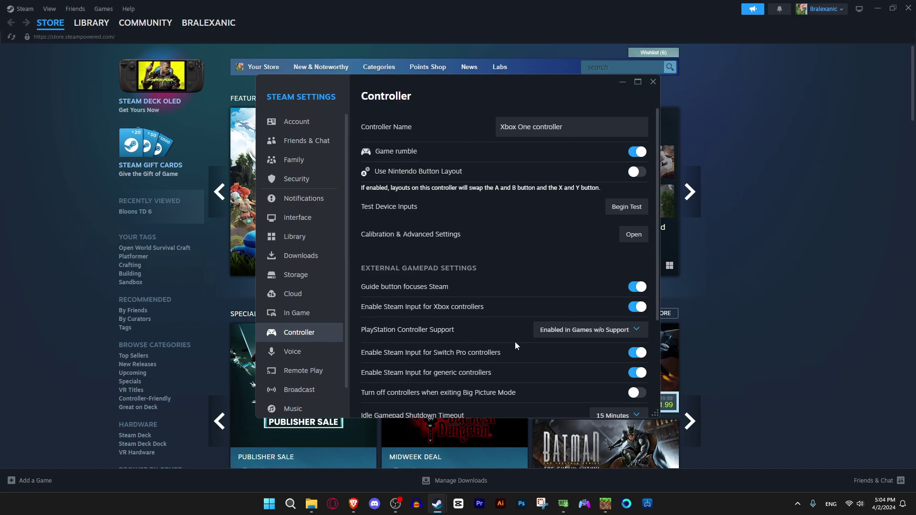
pyautogui.scroll(-3, 514, 342)
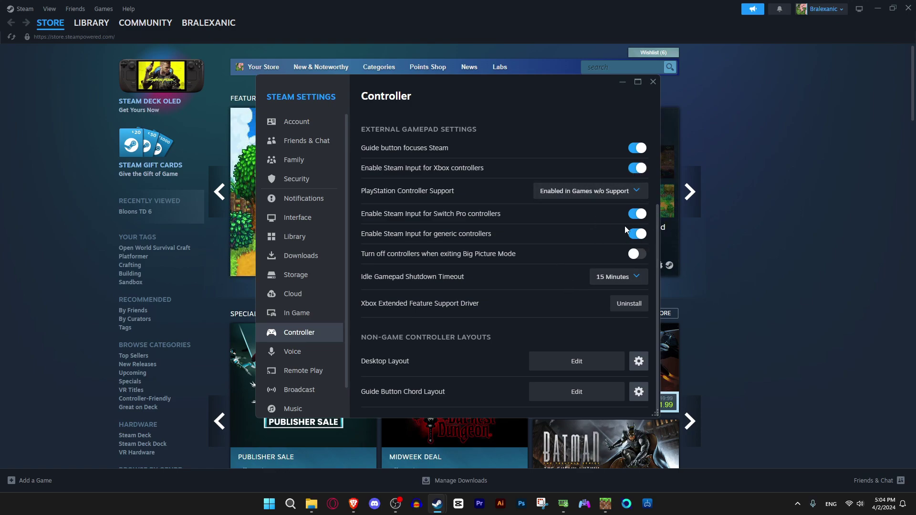
pyautogui.scroll(2, 571, 245)
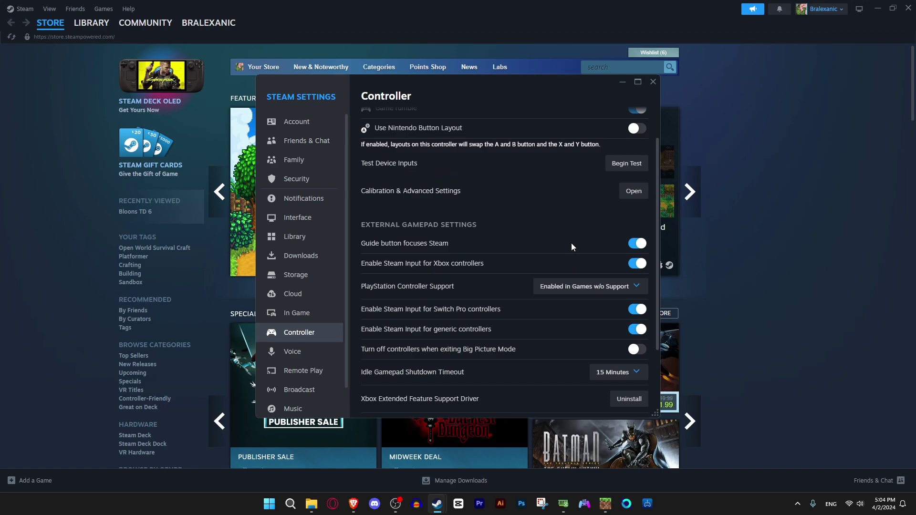
pyautogui.scroll(-2, 571, 243)
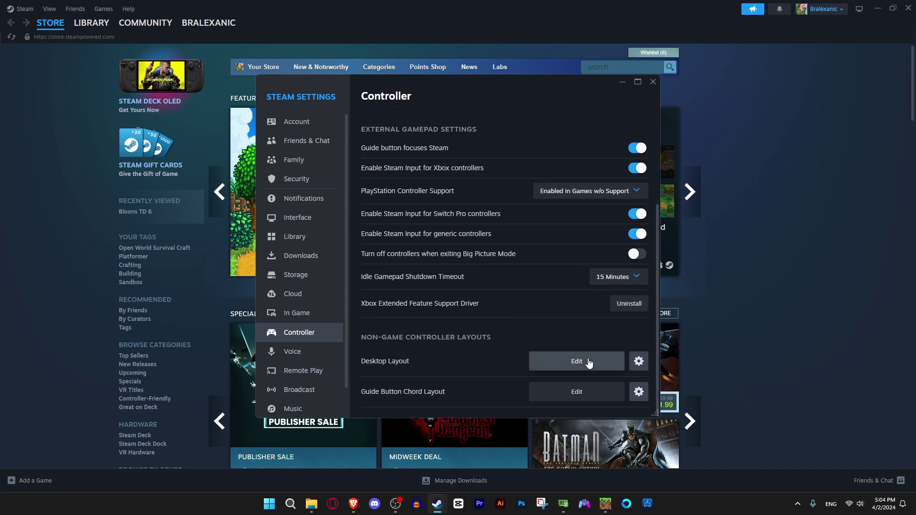
# Step: Open the Desktop Layout configuration and start editing the BEDROCK layout
pyautogui.click(588, 362)
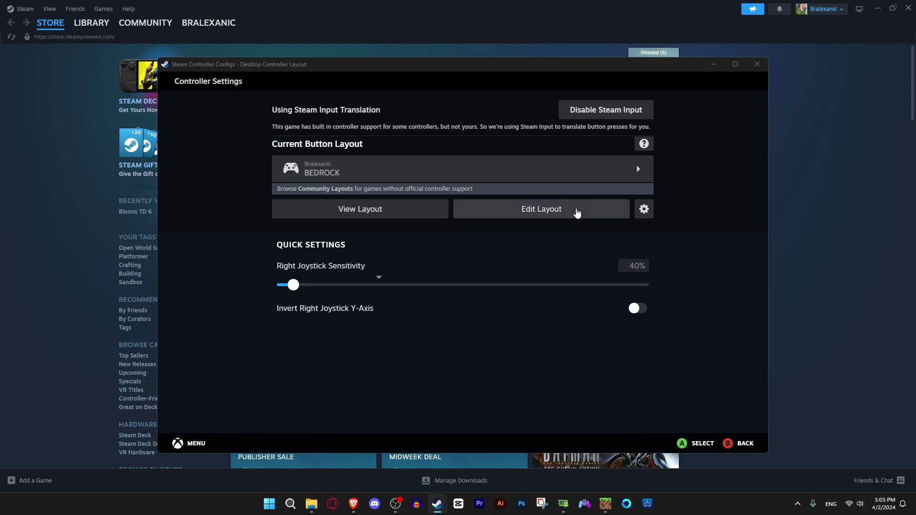
pyautogui.click(577, 213)
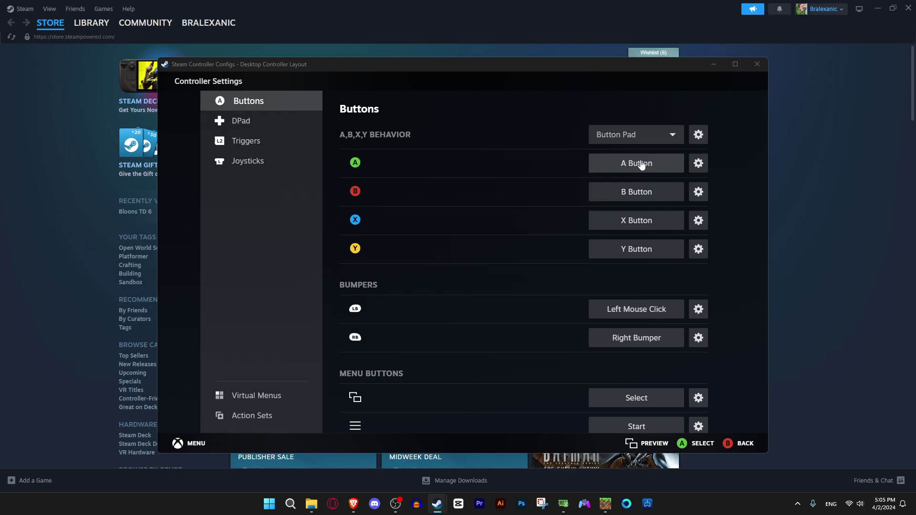
# Step: Switch between the joystick and button bindings, ending on the trigger bindings
pyautogui.click(264, 162)
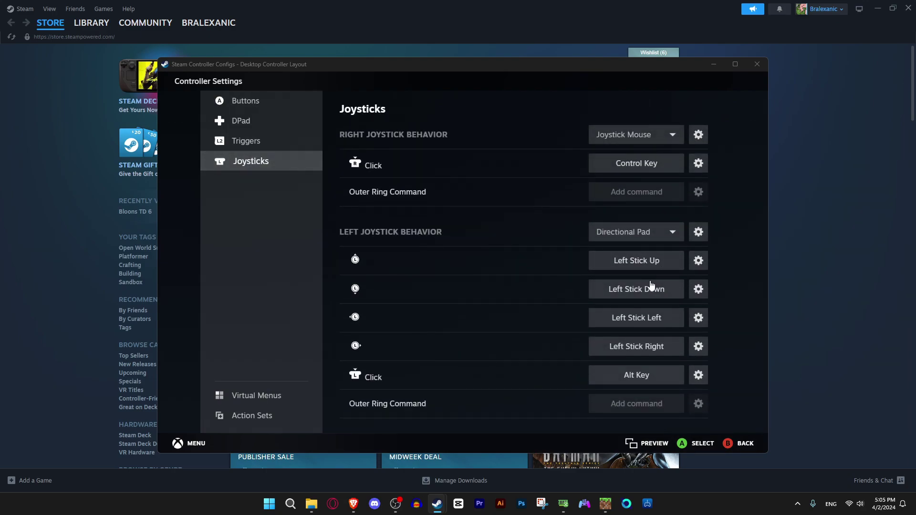
pyautogui.click(286, 109)
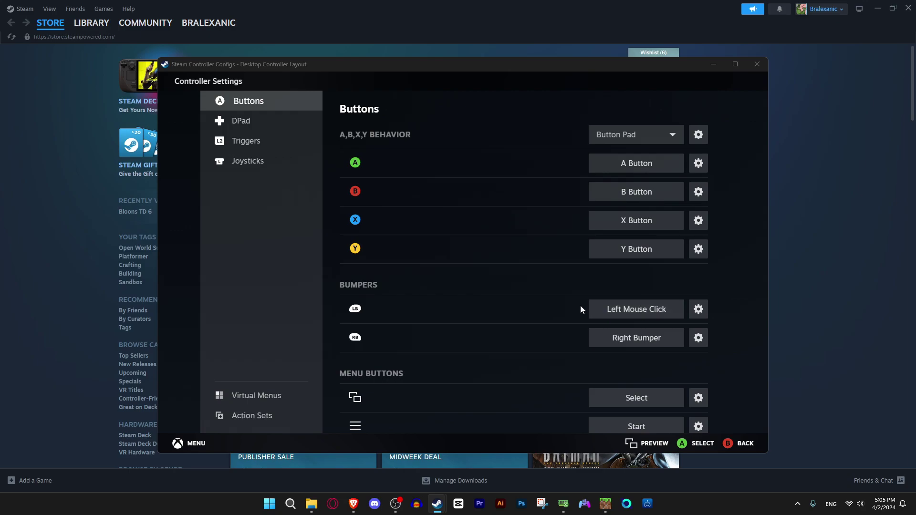
pyautogui.click(258, 155)
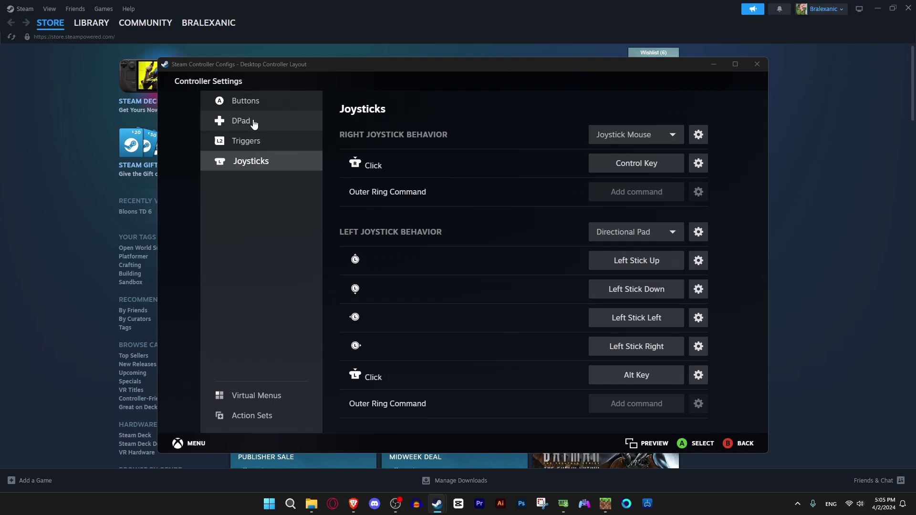
pyautogui.click(254, 102)
# Step: Browse the trigger, joystick and D-pad bindings, then return to the BEDROCK Controller Settings overview
pyautogui.click(253, 143)
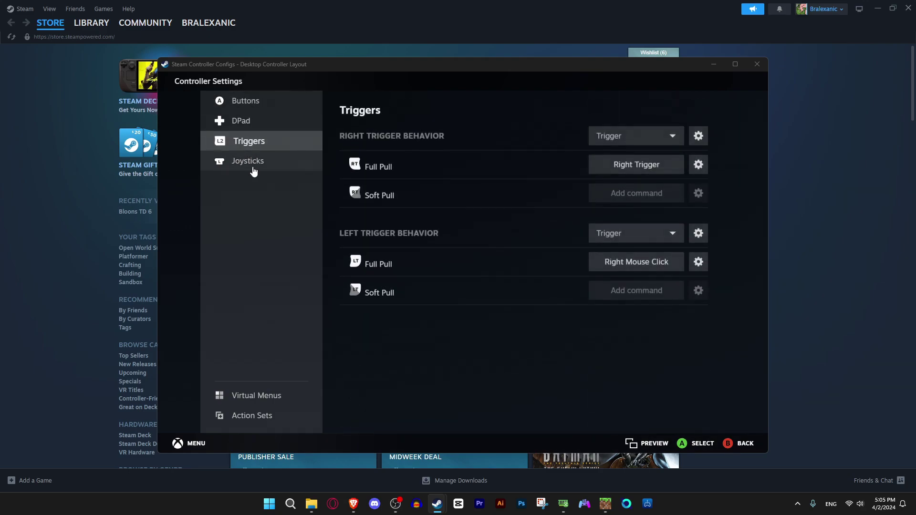
pyautogui.click(253, 164)
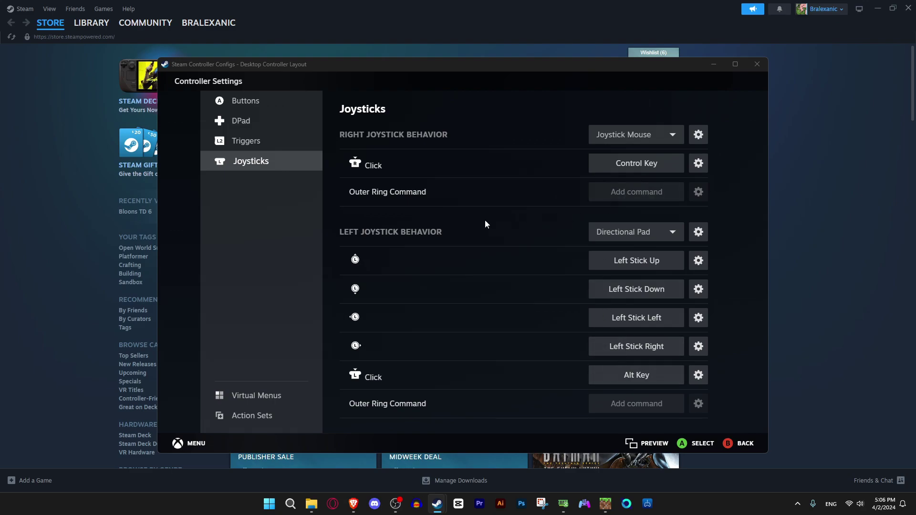
pyautogui.click(234, 144)
pyautogui.click(237, 123)
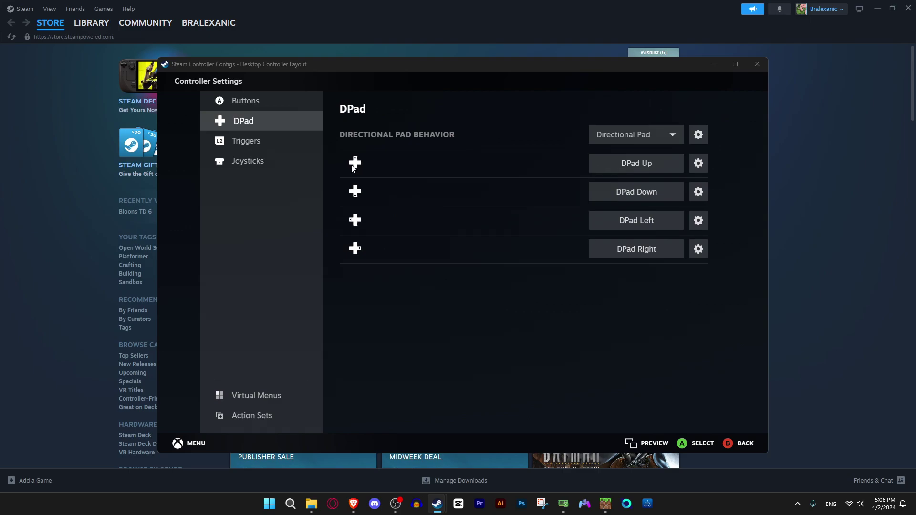
pyautogui.click(251, 167)
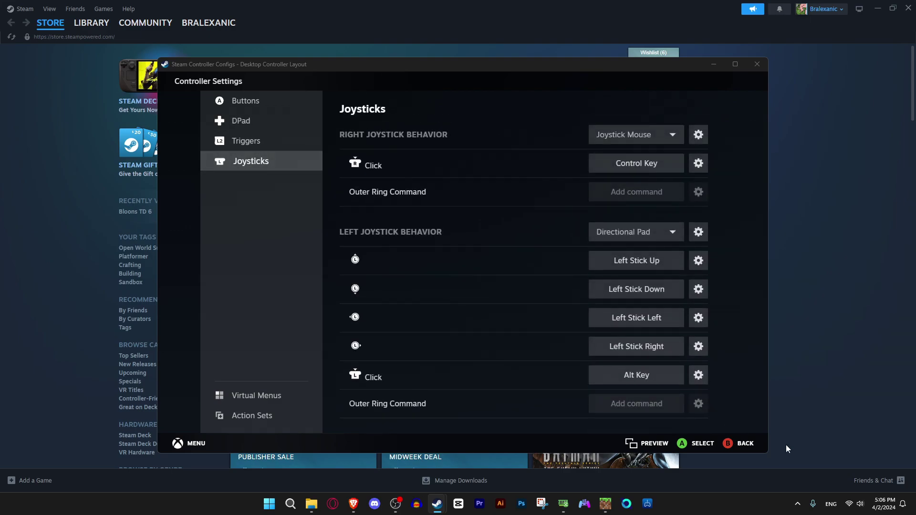
pyautogui.click(738, 443)
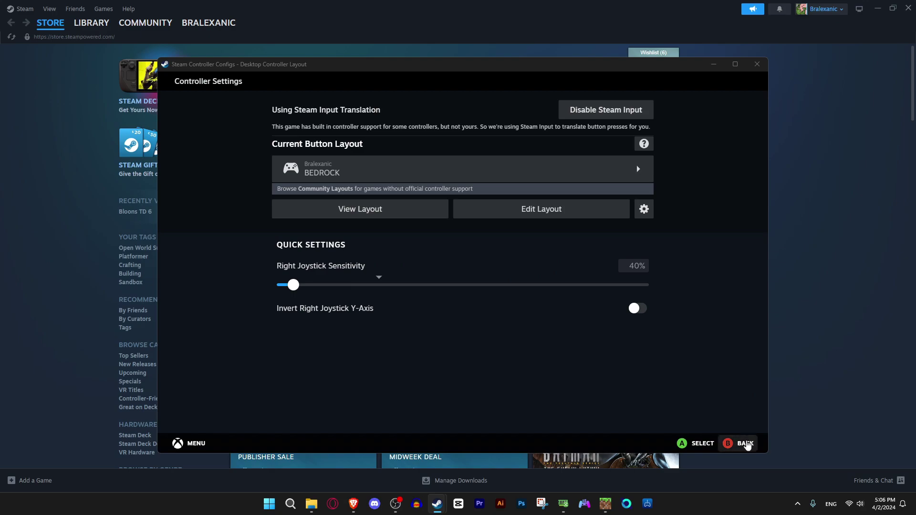
# Step: Close the desktop layout configuration and open Calibration & Advanced Settings
pyautogui.click(744, 444)
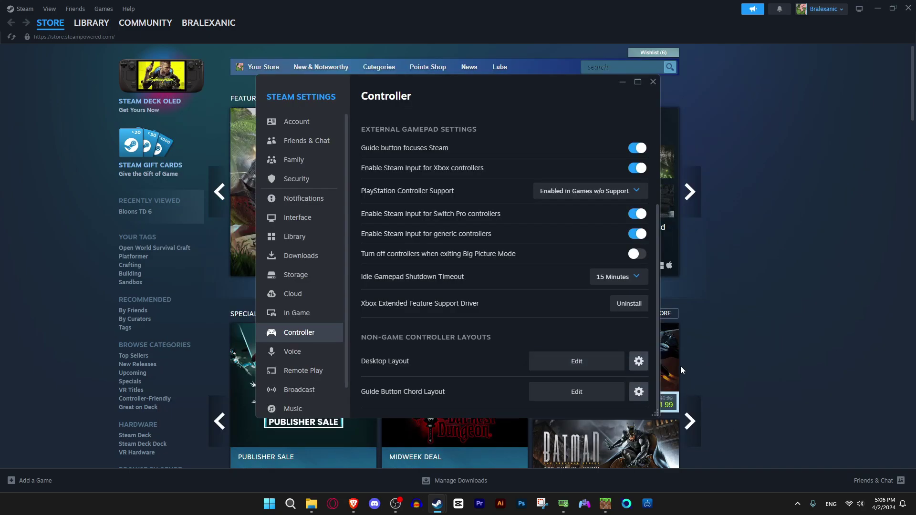
pyautogui.scroll(2, 582, 352)
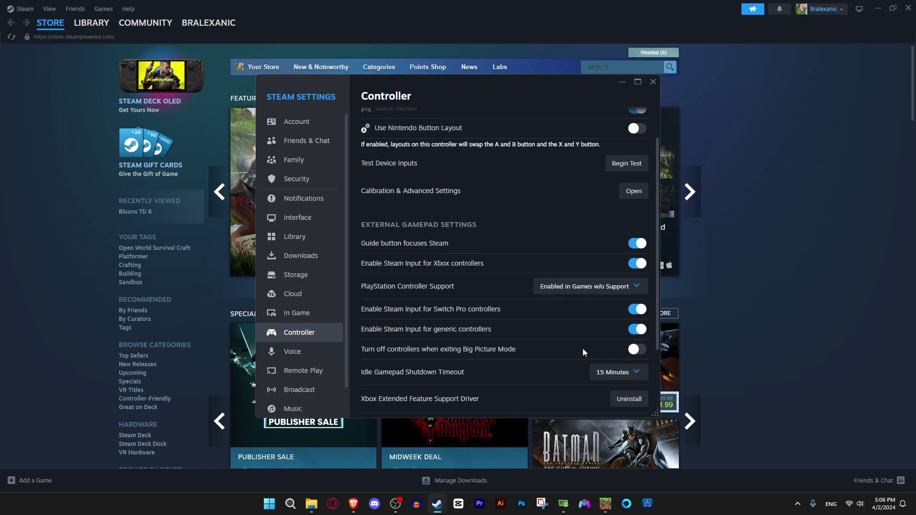
pyautogui.click(642, 193)
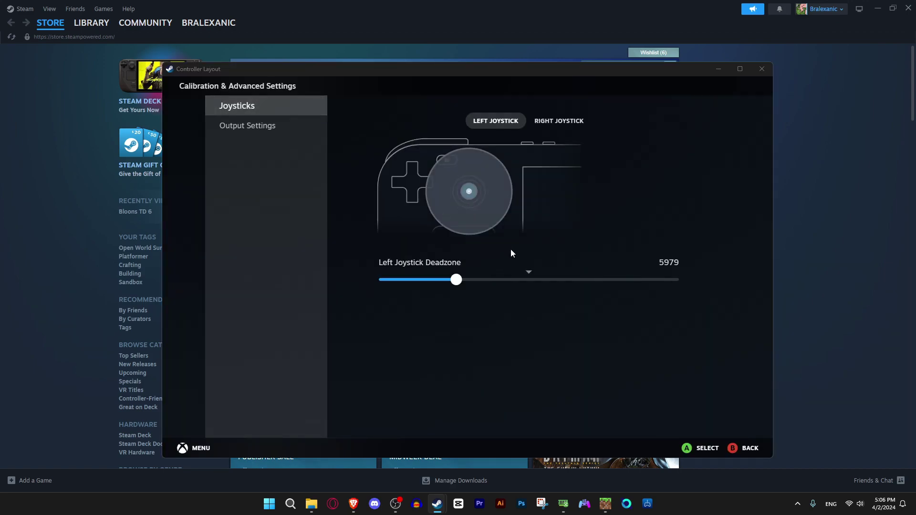
# Step: Select the right joystick and raise its deadzone to 3578
pyautogui.click(553, 123)
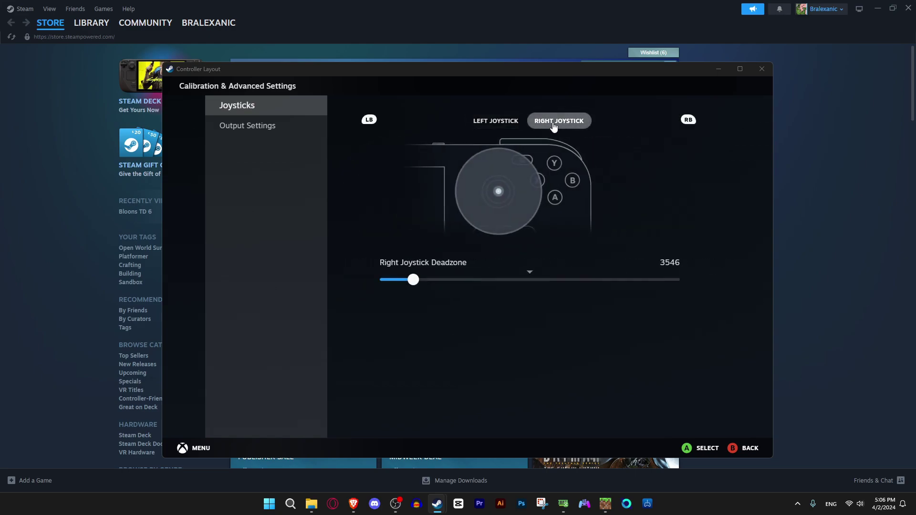
pyautogui.click(413, 281)
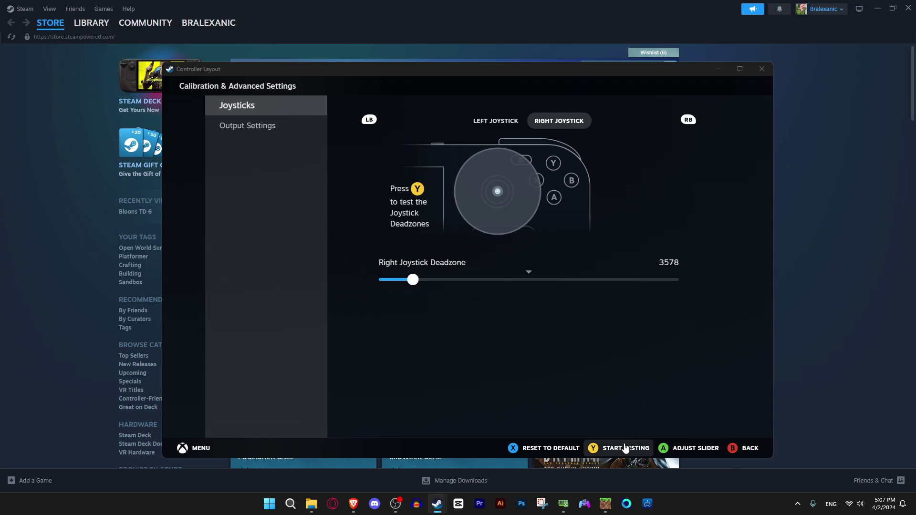
pyautogui.click(749, 448)
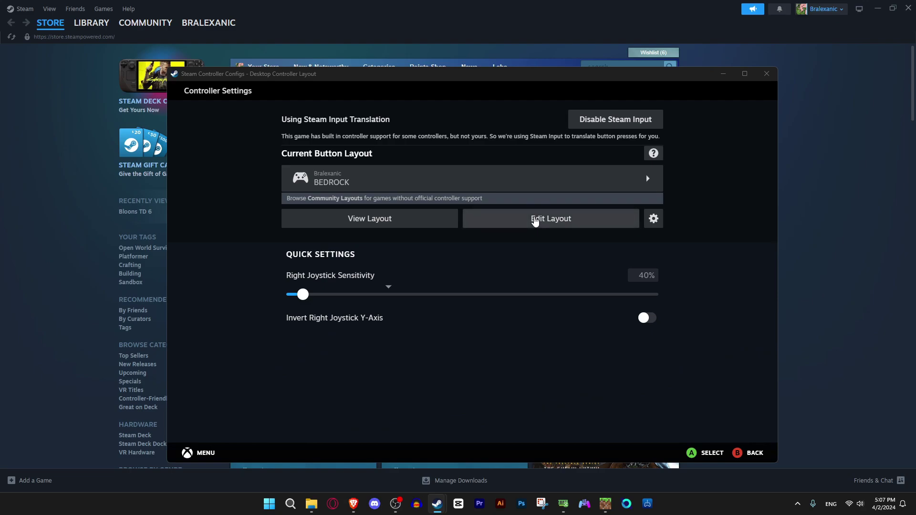
pyautogui.click(535, 219)
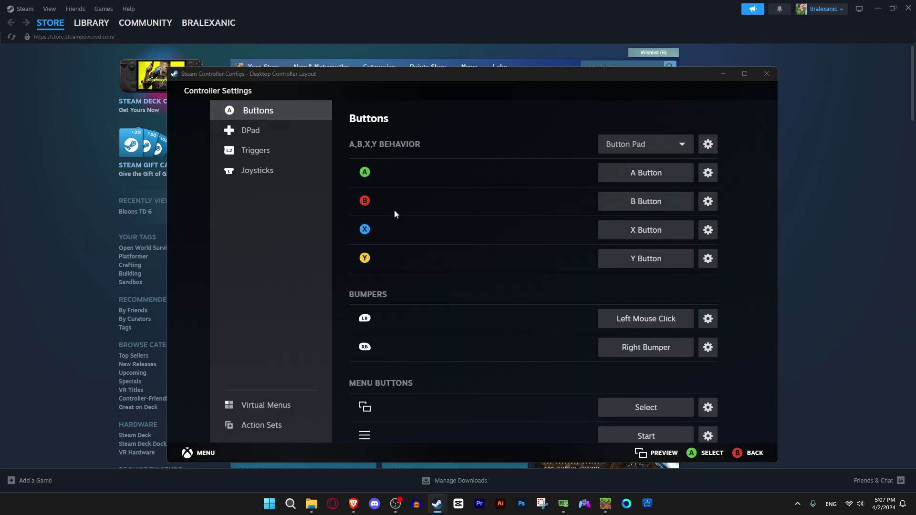
pyautogui.click(226, 179)
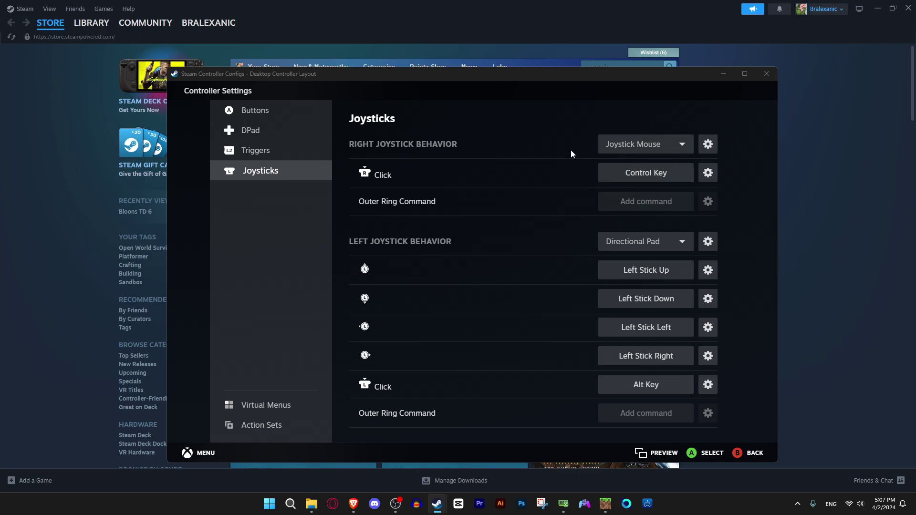
# Step: Close the joystick bindings page and the desktop layout configuration window
pyautogui.click(755, 455)
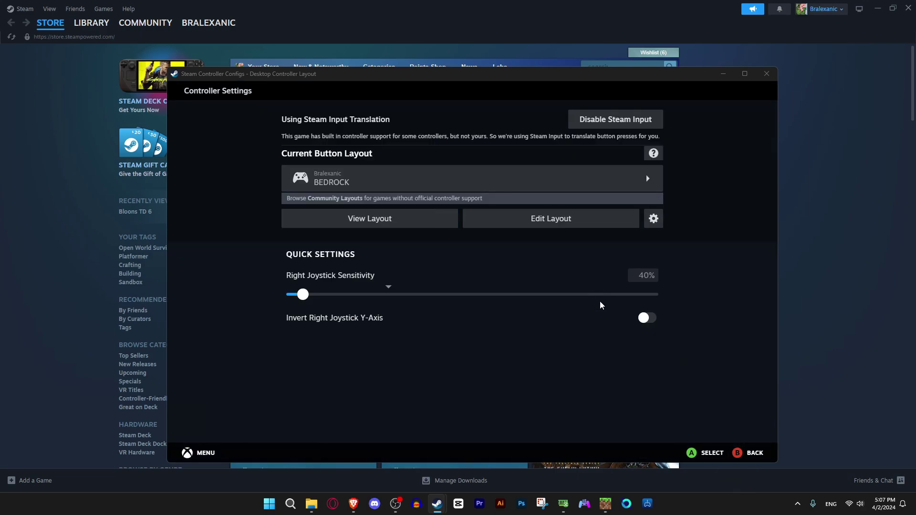
pyautogui.click(757, 455)
pyautogui.scroll(1, 540, 275)
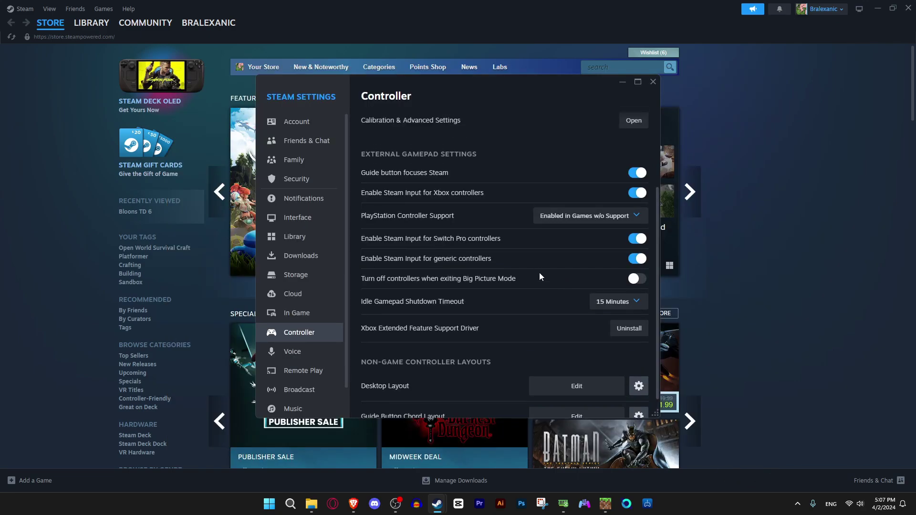
# Step: Export the BEDROCK desktop layout as a new personal layout
pyautogui.click(577, 386)
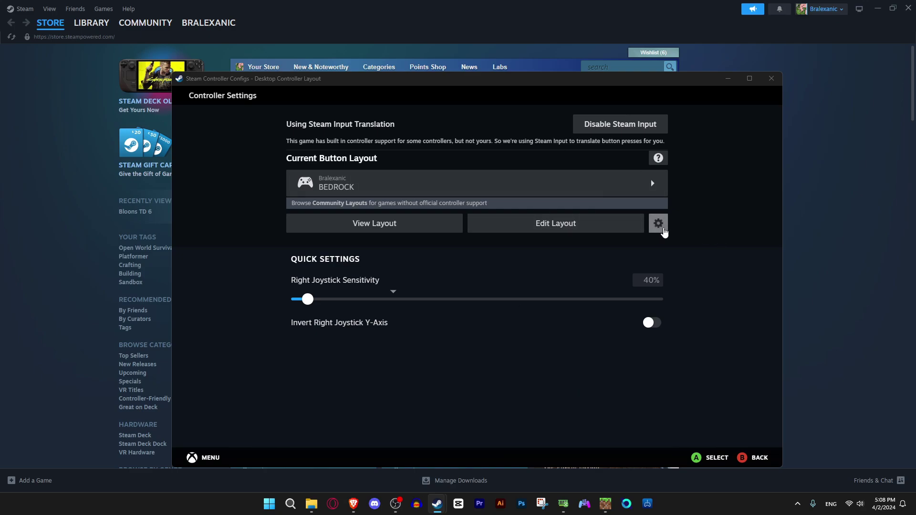
pyautogui.click(659, 224)
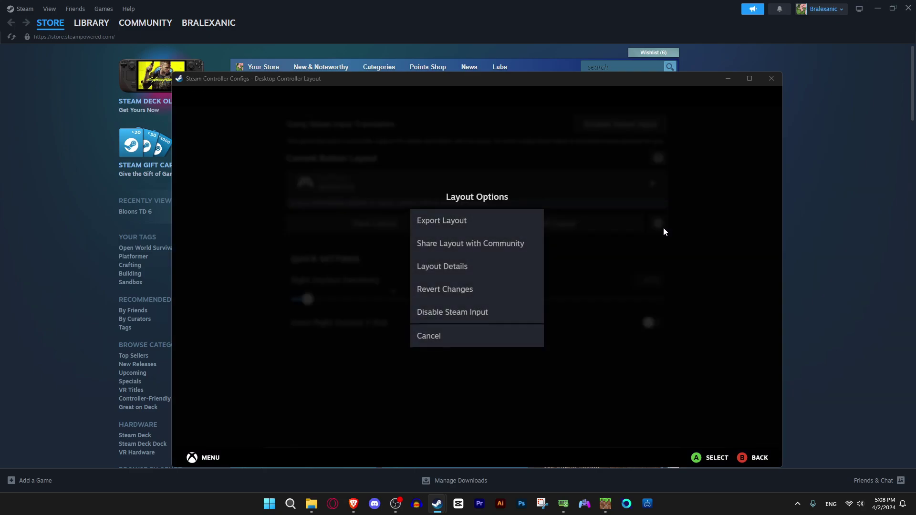
pyautogui.click(458, 221)
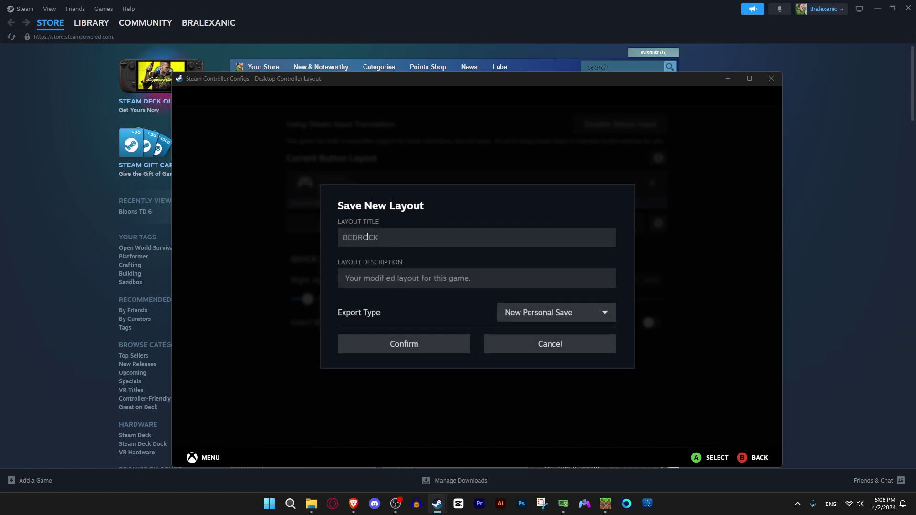
pyautogui.click(535, 348)
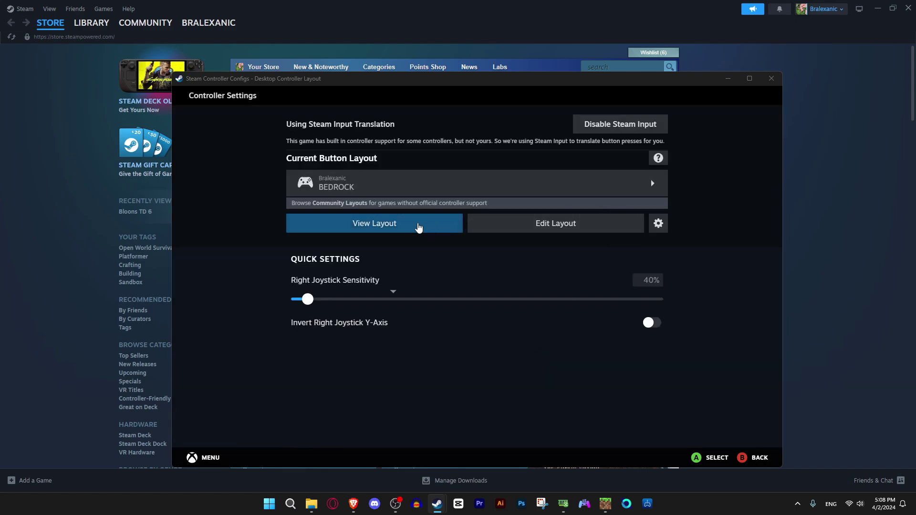
# Step: Show your saved layouts (two BEDROCK, one JAVA), then switch to Minecraft
pyautogui.click(652, 183)
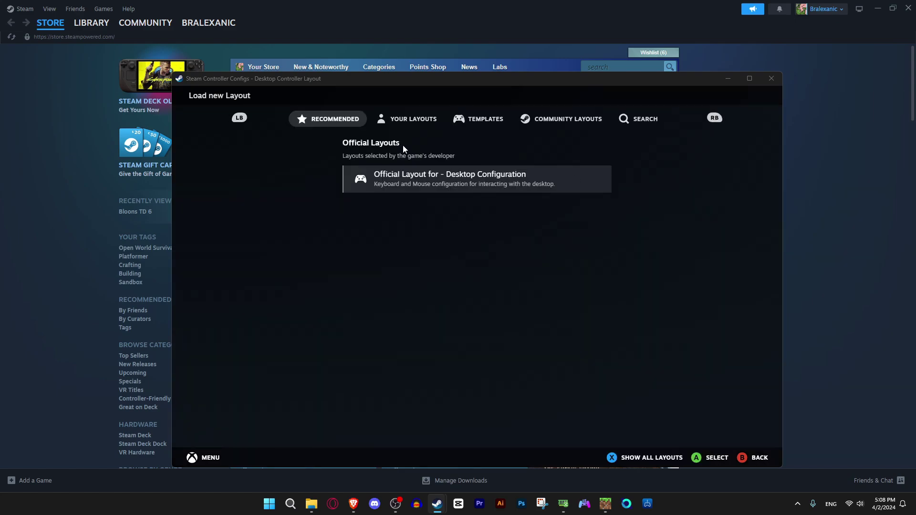
pyautogui.click(399, 124)
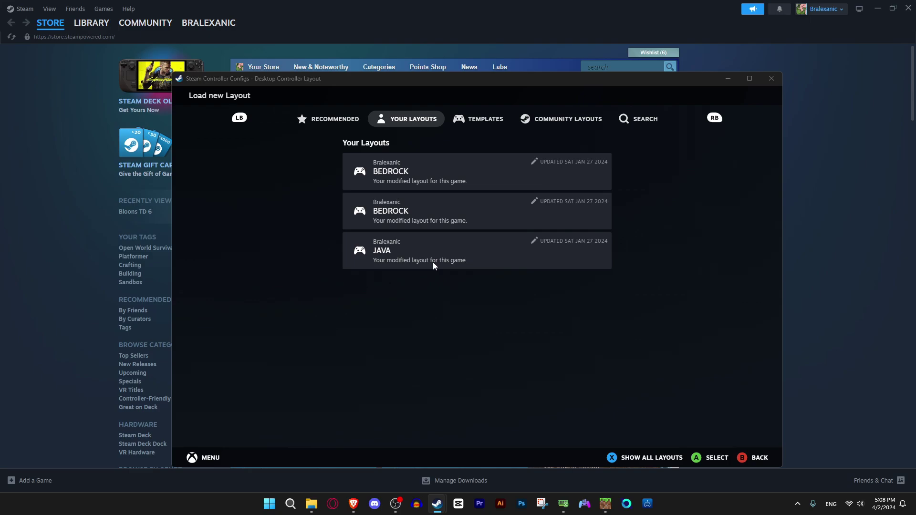
pyautogui.hotkey('alt', 'Tab')
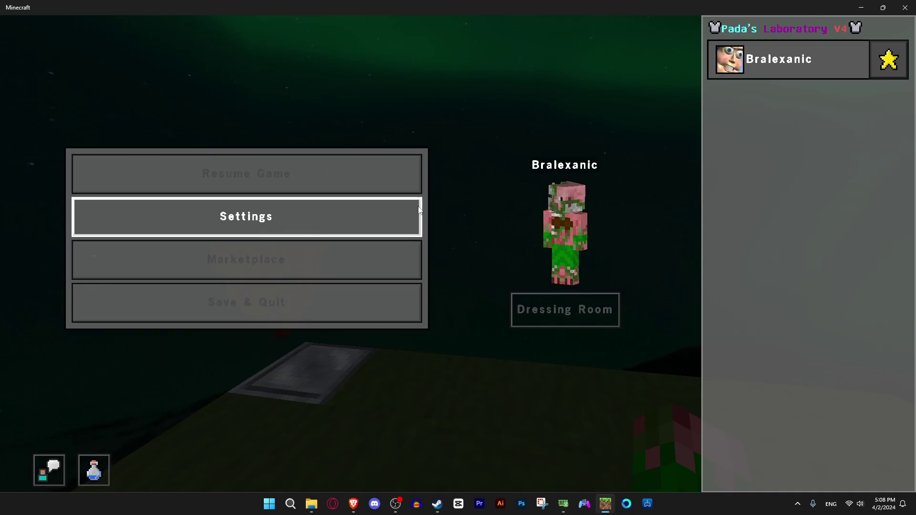
# Step: Set Minecraft's Keyboard & Mouse camera sensitivity to 100, then view the Controller settings
pyautogui.click(393, 216)
pyautogui.click(393, 216)
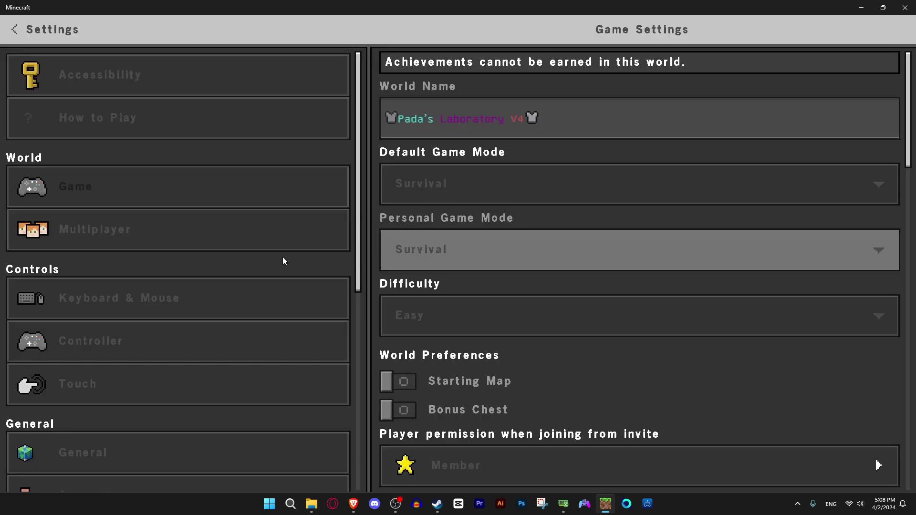
pyautogui.click(249, 297)
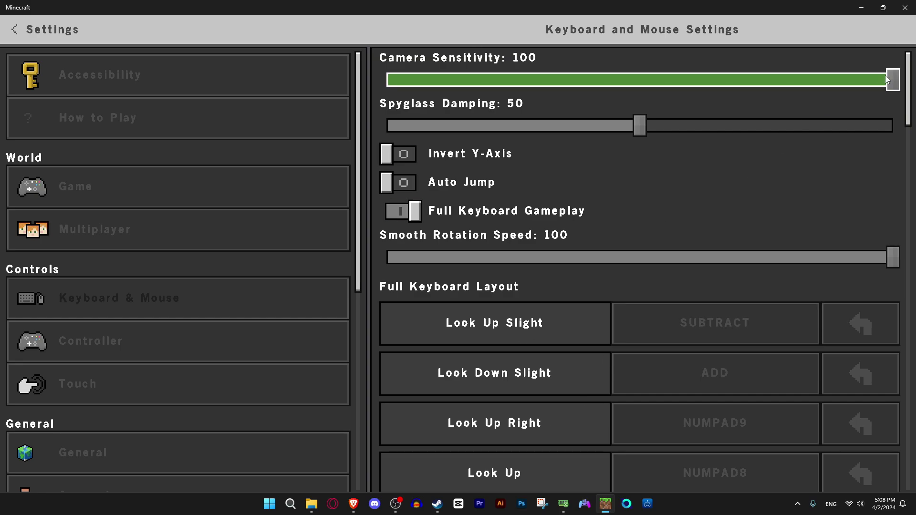
pyautogui.moveTo(885, 76)
pyautogui.mouseDown()
pyautogui.moveTo(697, 82)
pyautogui.moveTo(897, 82)
pyautogui.mouseUp()
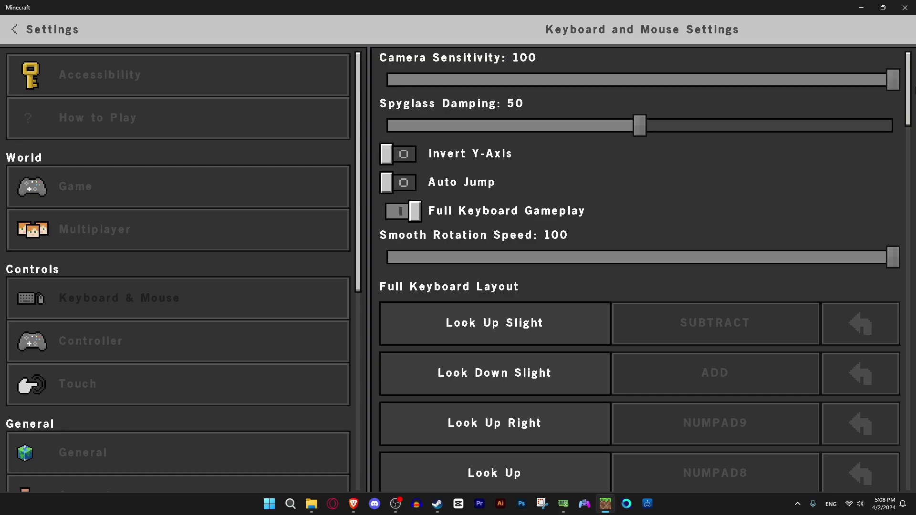
pyautogui.click(233, 357)
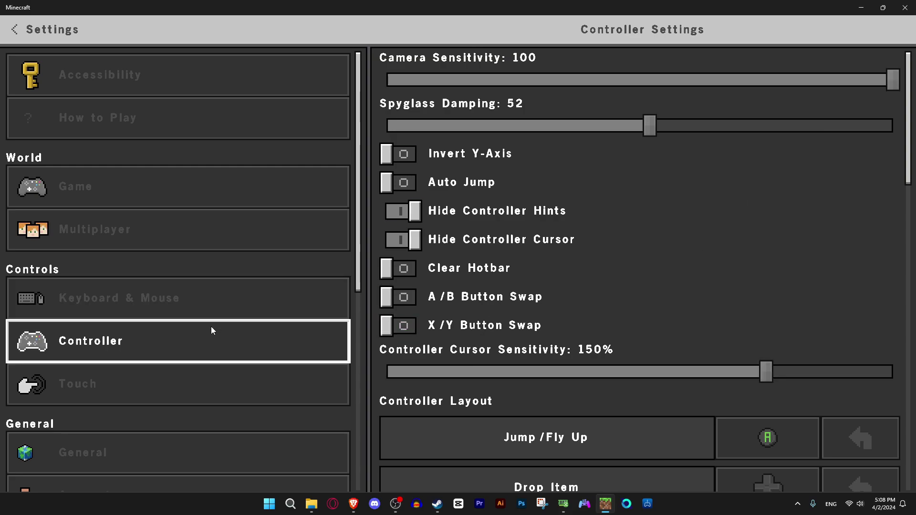
# Step: Scroll through the Full Keyboard Layout look bindings under Keyboard & Mouse
pyautogui.click(231, 308)
pyautogui.scroll(-3, 551, 351)
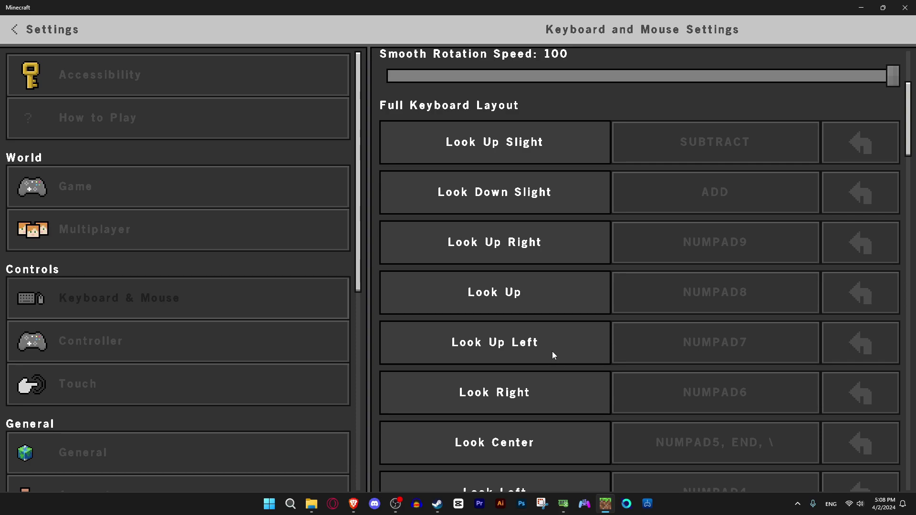
pyautogui.scroll(-6, 551, 351)
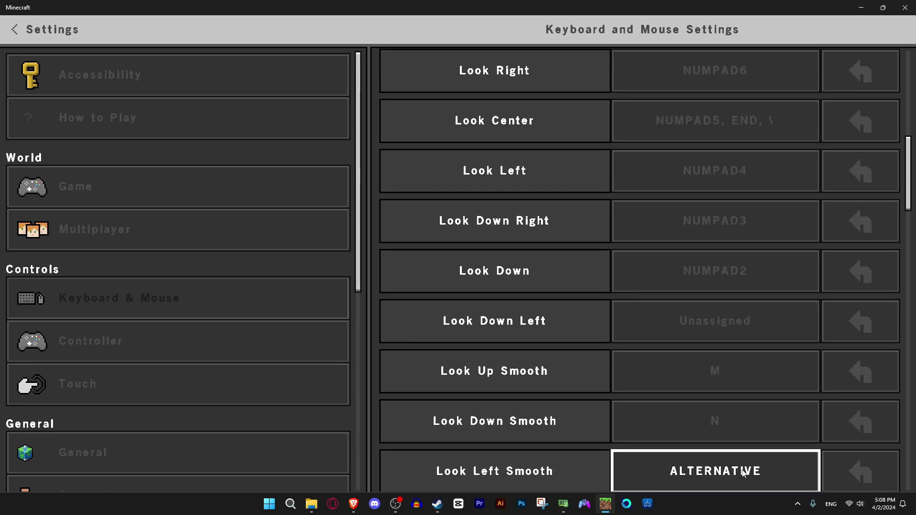
pyautogui.scroll(-1, 726, 456)
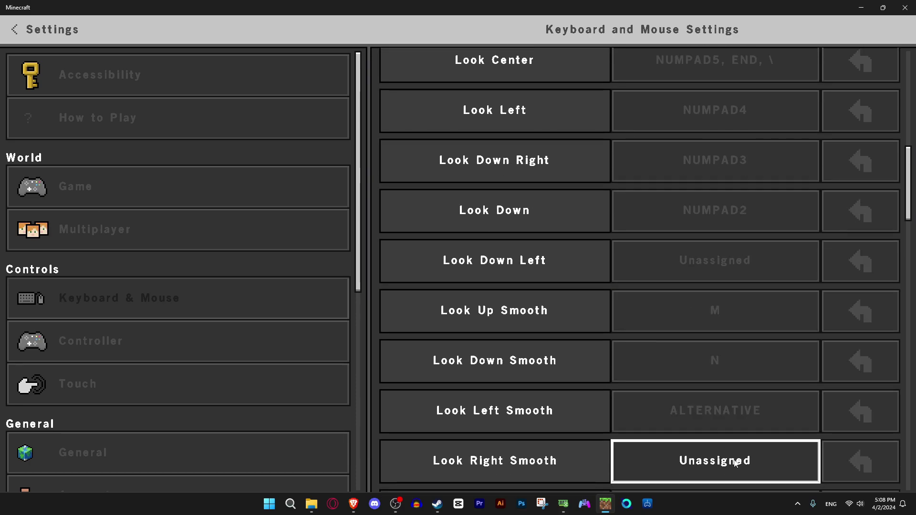
pyautogui.scroll(4, 735, 463)
pyautogui.scroll(-5, 737, 462)
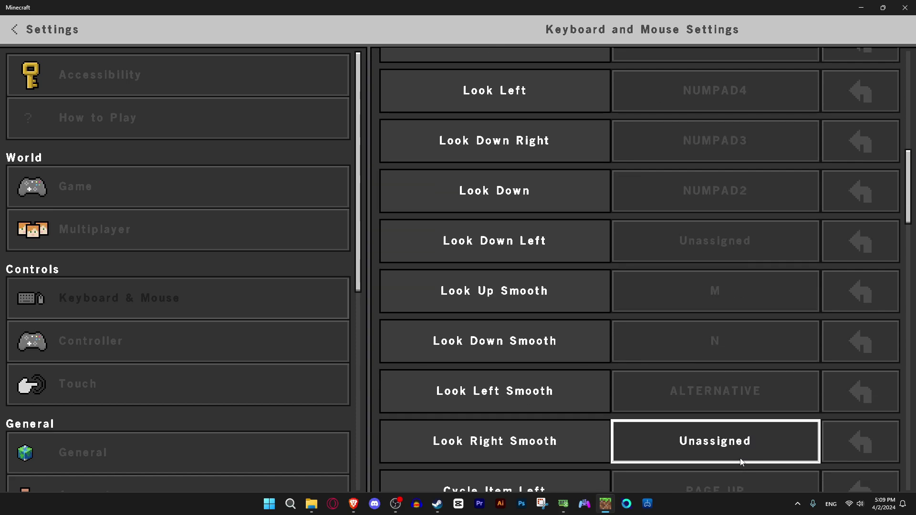
pyautogui.scroll(10, 691, 437)
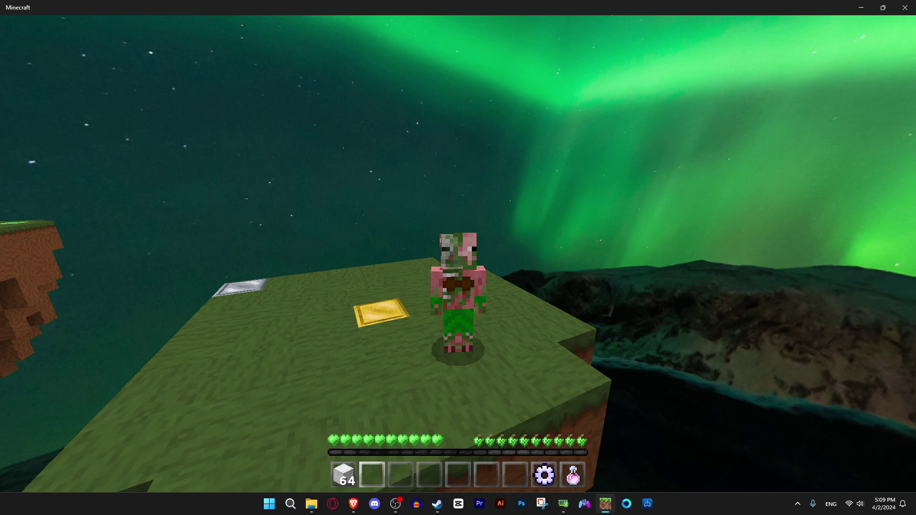
# Step: Move the player forward across the grass platform while swinging the third-person camera around
pyautogui.press('w')
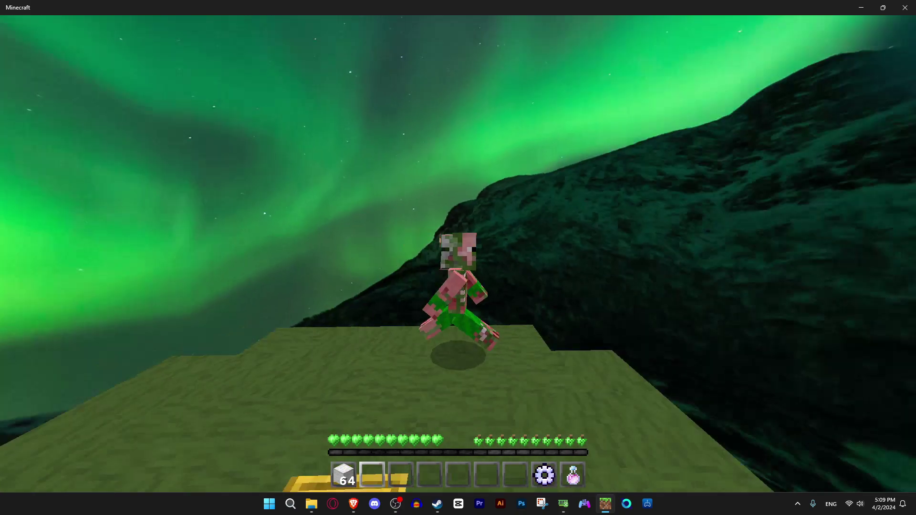